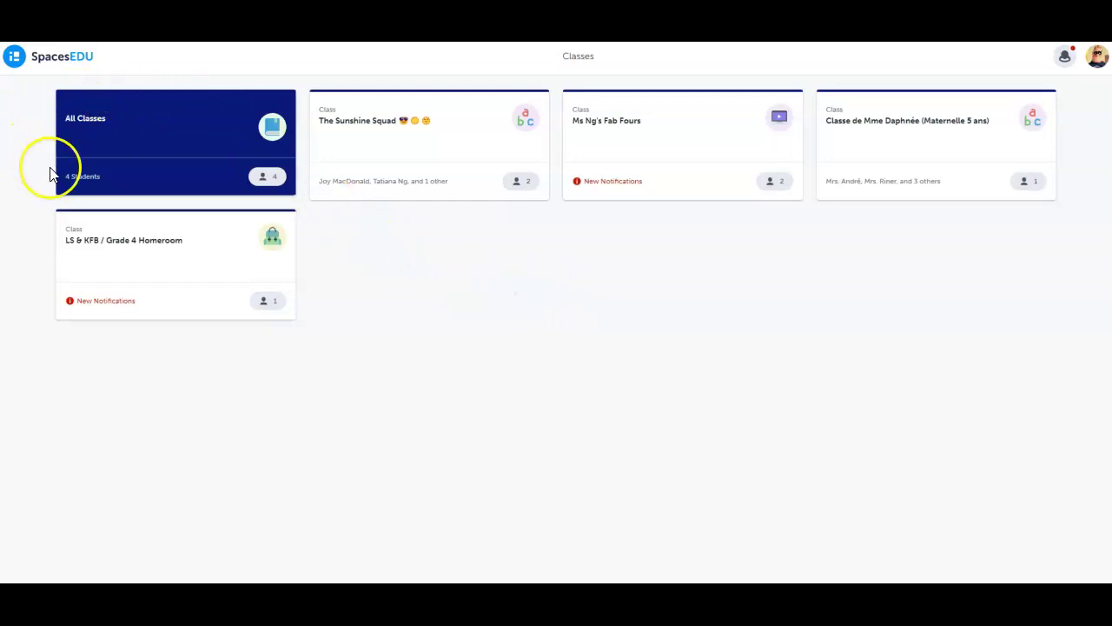
# - View the four students linked across all classes, then close the Students panel
pyautogui.click(267, 177)
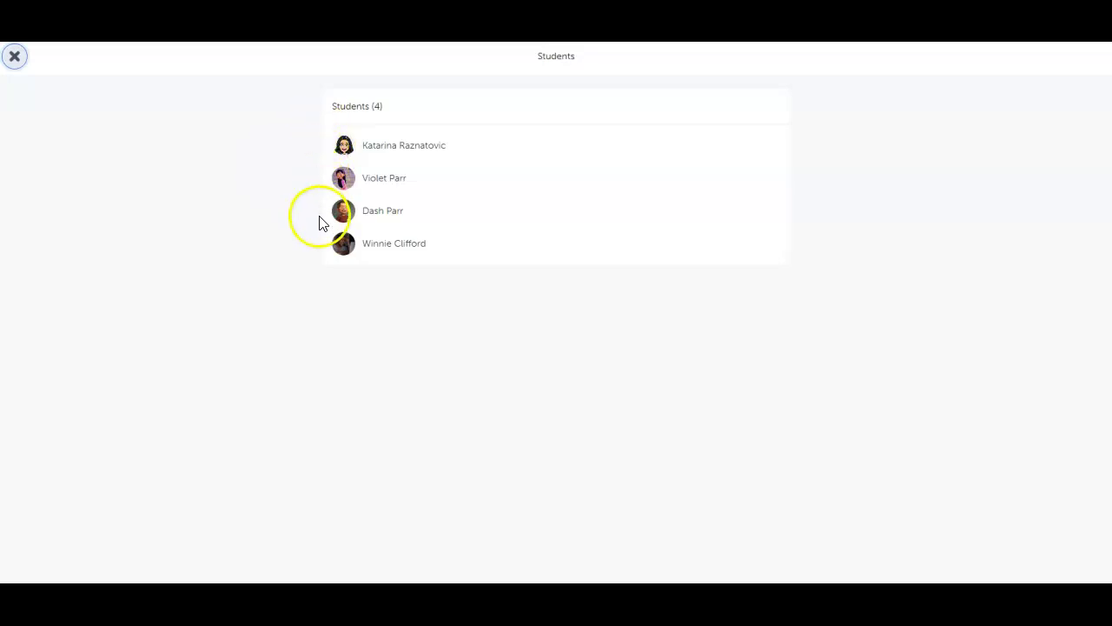
pyautogui.click(16, 63)
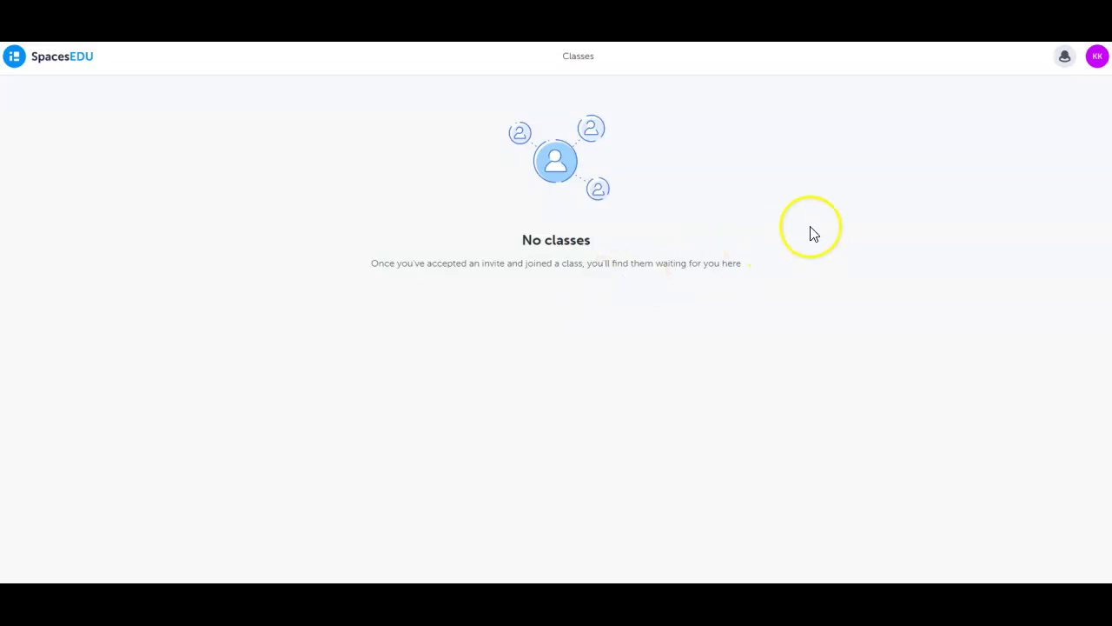
# - Accept the pending class invitation from the account's Invitations list and return to Classes
pyautogui.click(1096, 59)
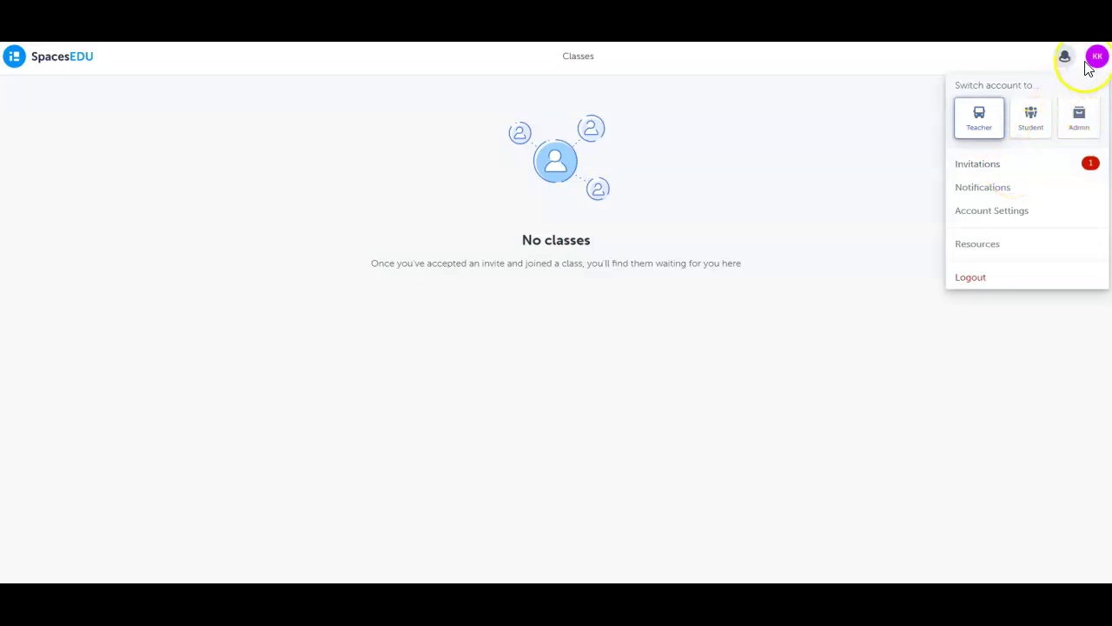
pyautogui.click(991, 163)
pyautogui.click(725, 124)
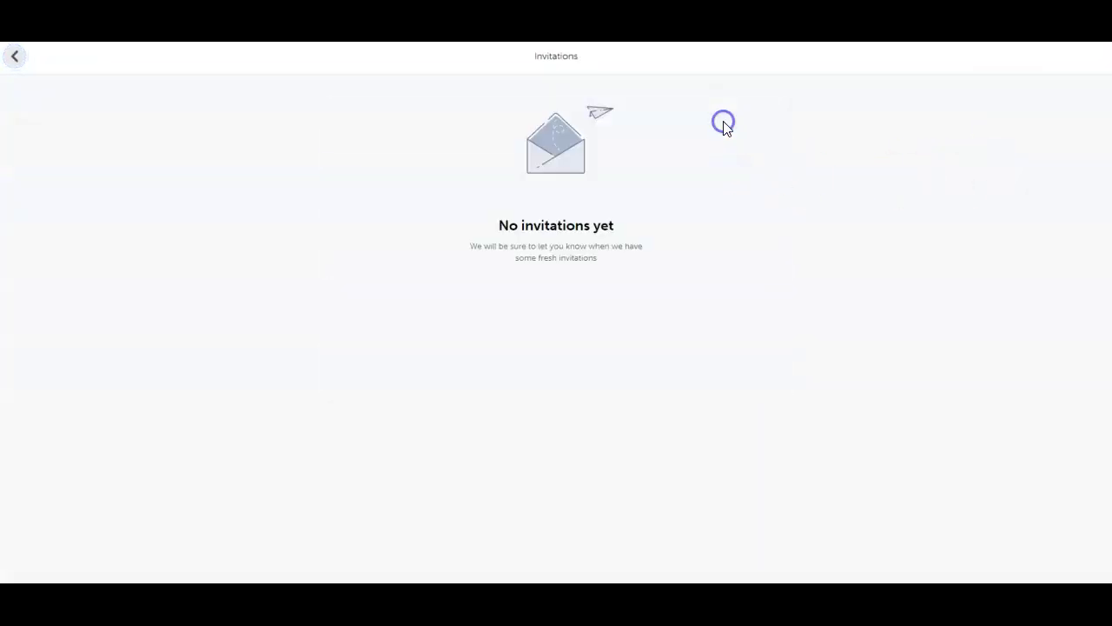
pyautogui.click(534, 287)
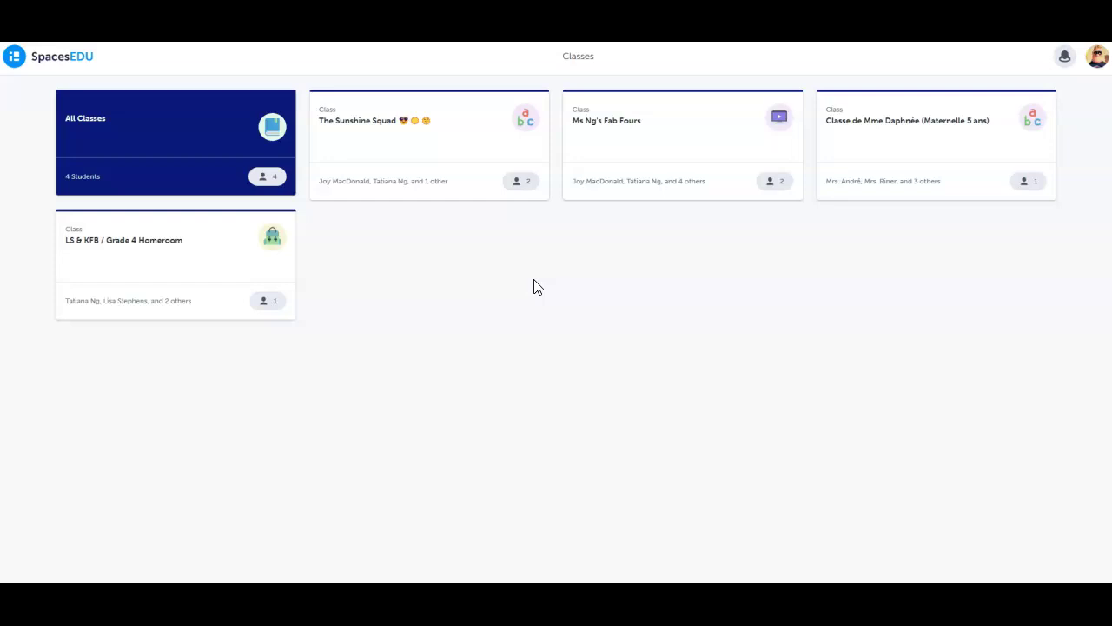
pyautogui.click(434, 164)
pyautogui.click(338, 322)
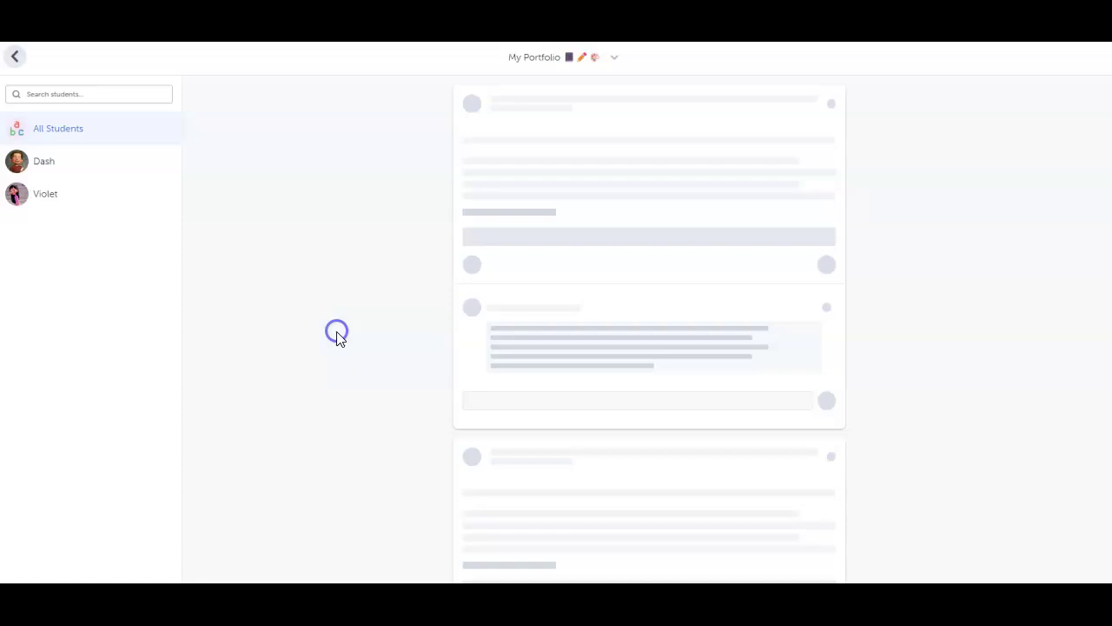
pyautogui.click(13, 55)
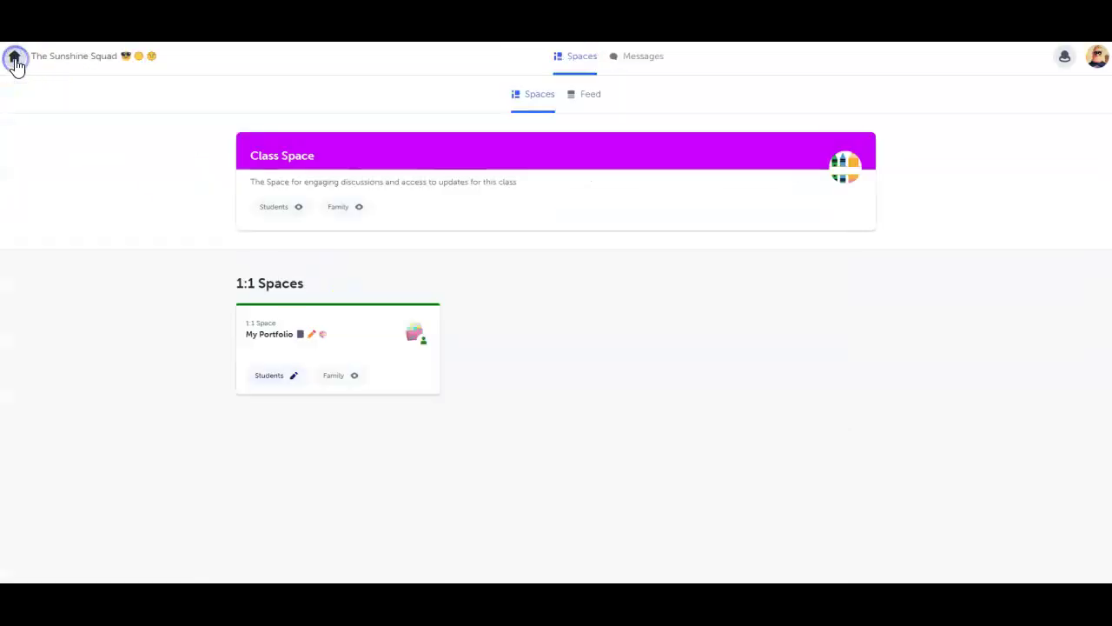
pyautogui.click(13, 59)
pyautogui.click(630, 146)
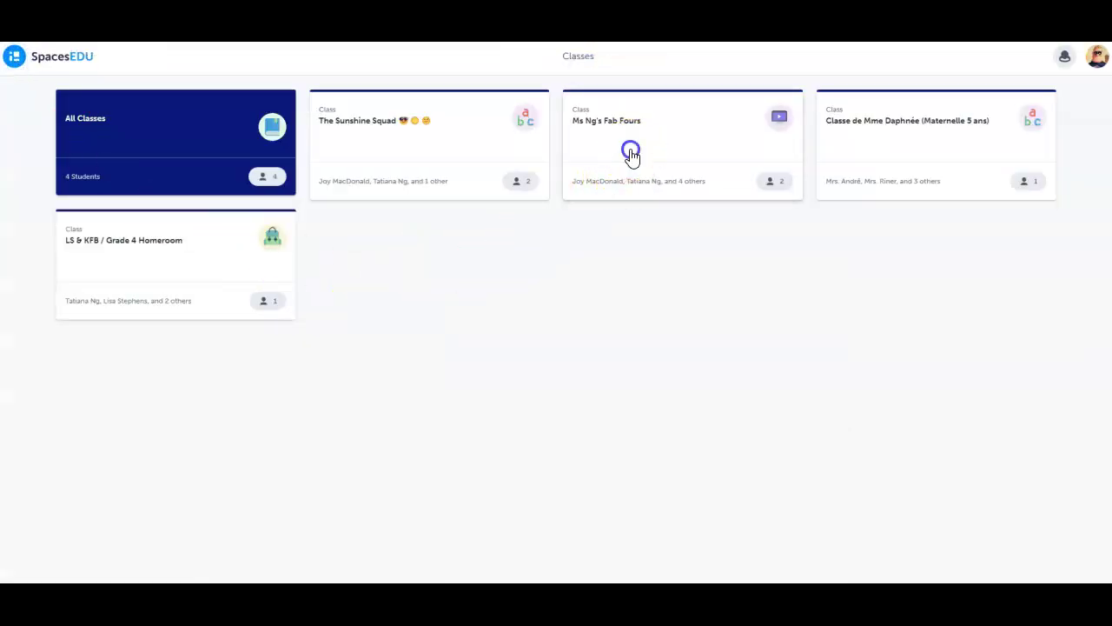
pyautogui.click(590, 99)
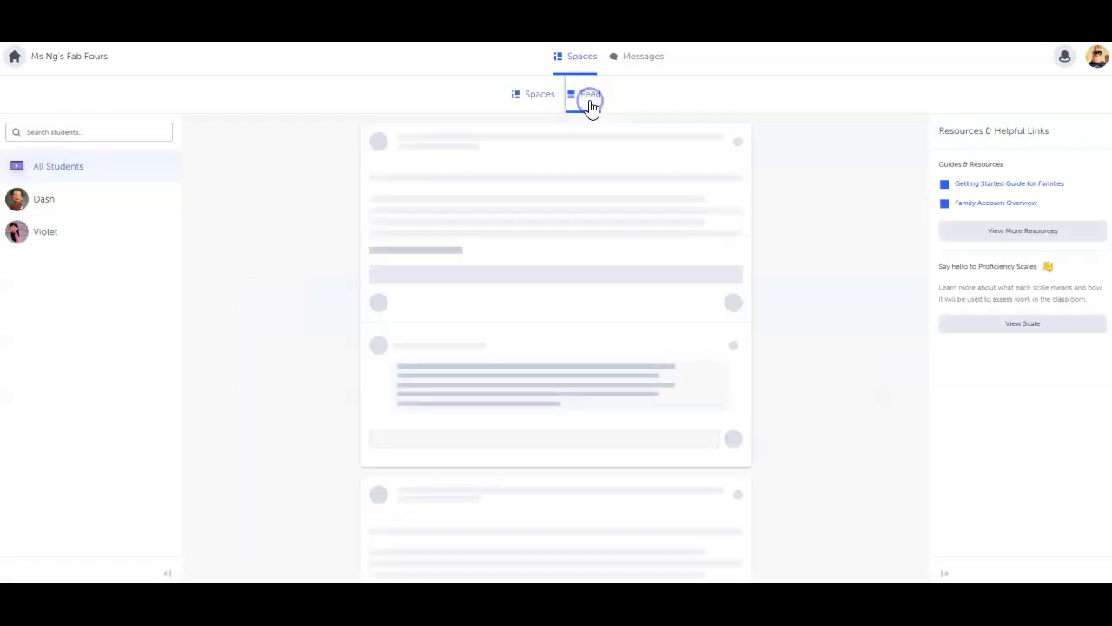
pyautogui.scroll(-5, 666, 236)
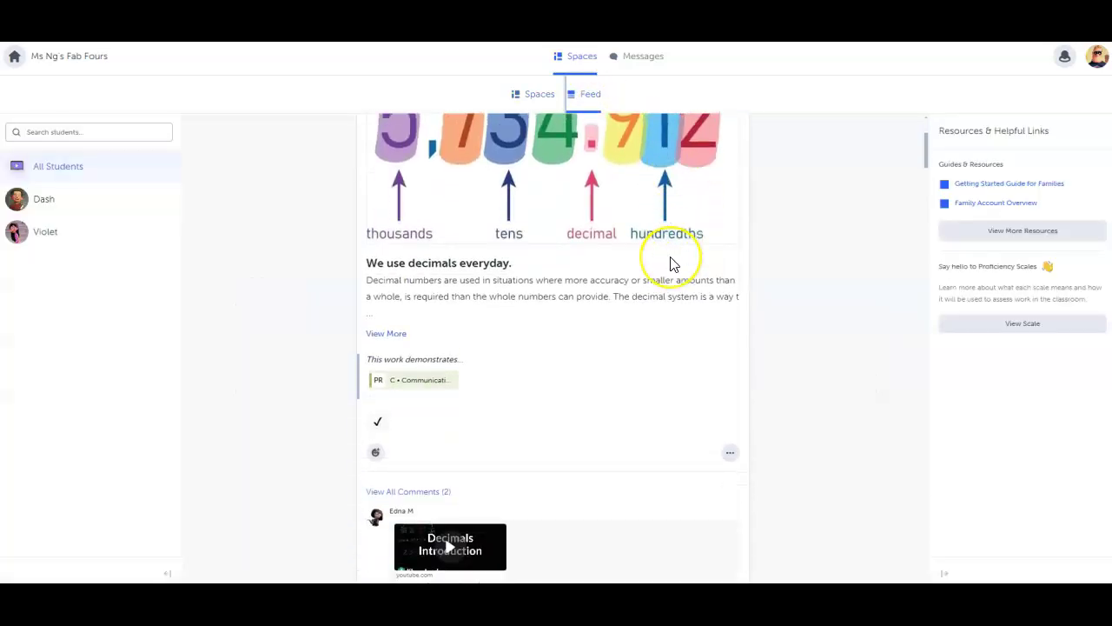
pyautogui.scroll(-4, 670, 263)
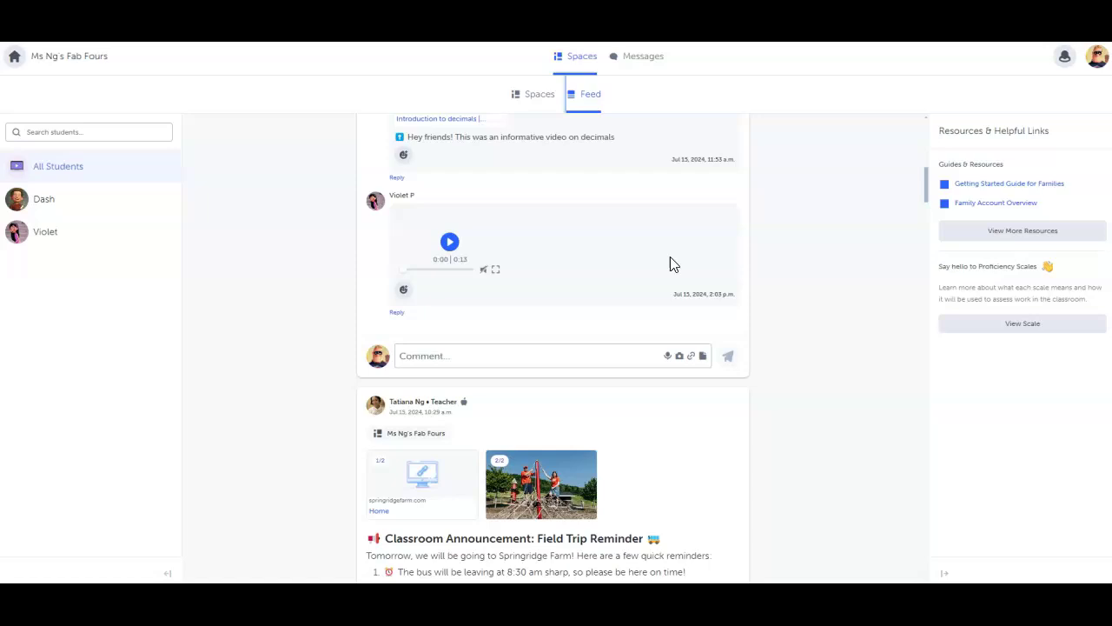
pyautogui.scroll(-5, 670, 264)
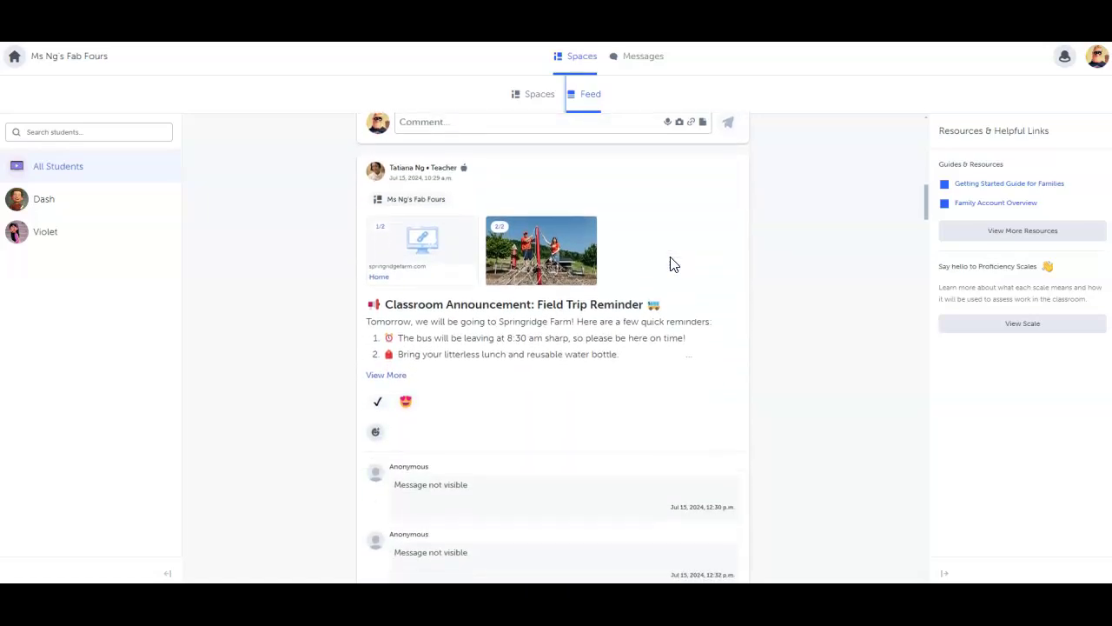
pyautogui.scroll(-3, 671, 264)
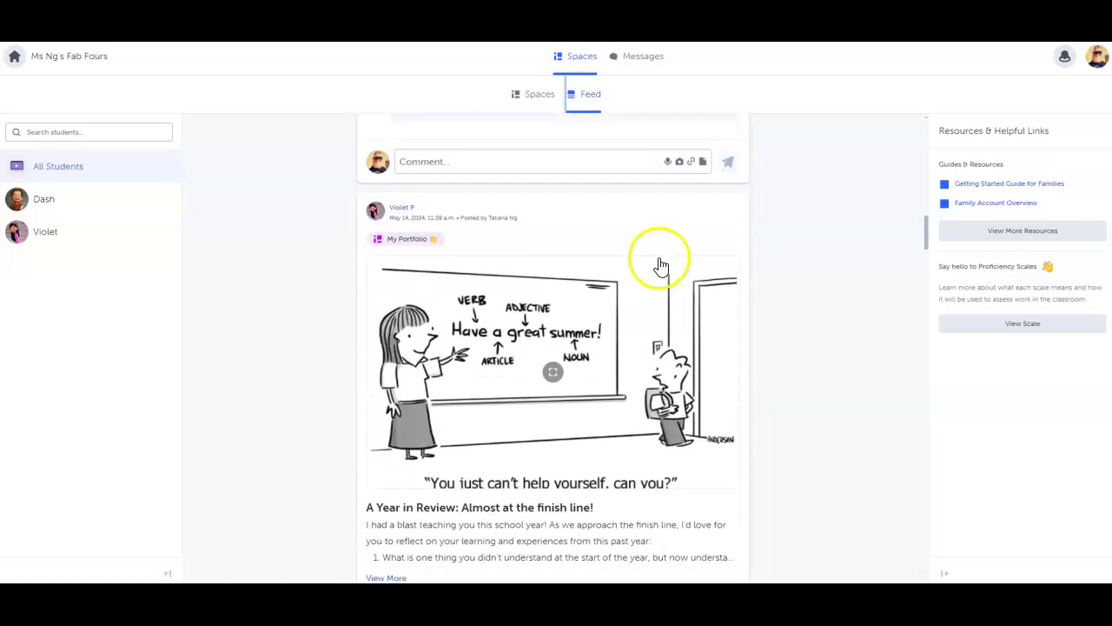
pyautogui.click(14, 55)
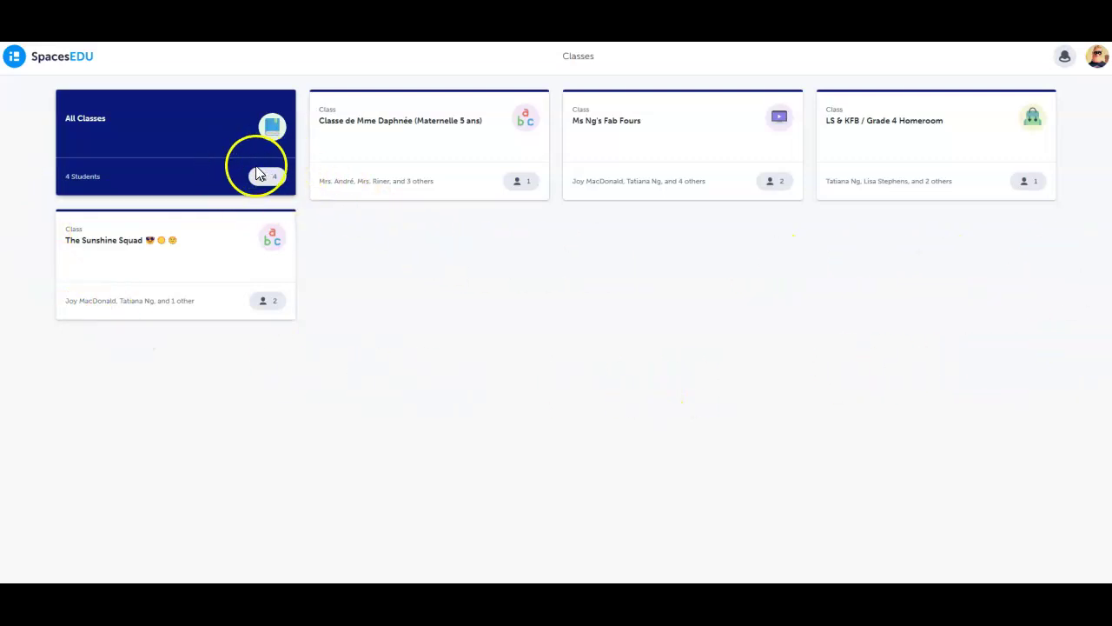
# - Peek at Classe de Mme Daphnée, then browse all spaces under All Classes and return home
pyautogui.click(404, 185)
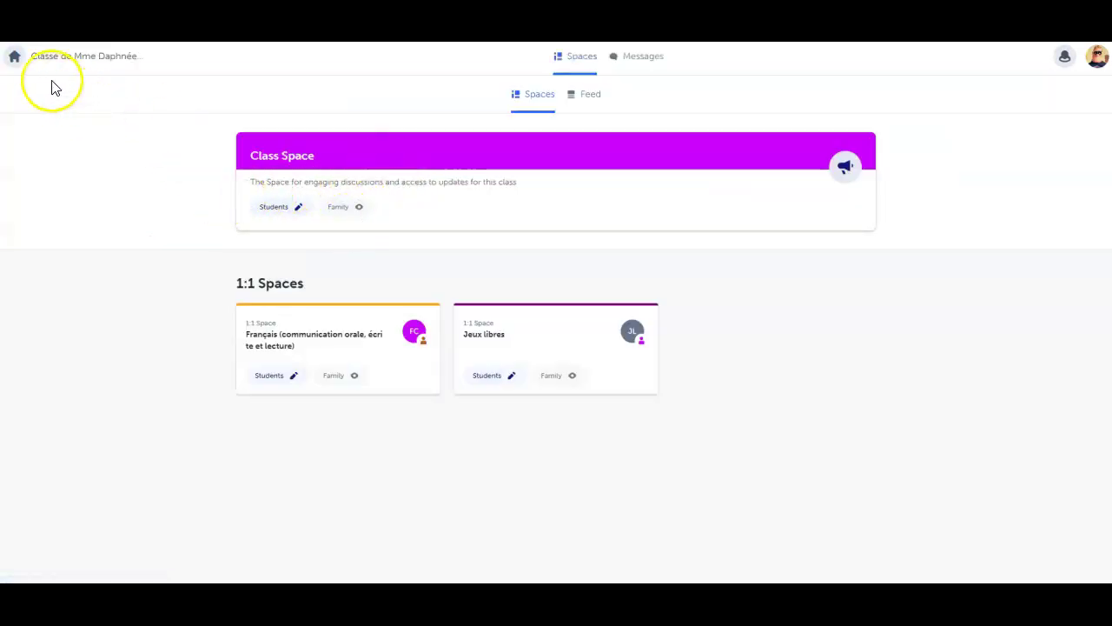
pyautogui.click(15, 61)
pyautogui.click(107, 119)
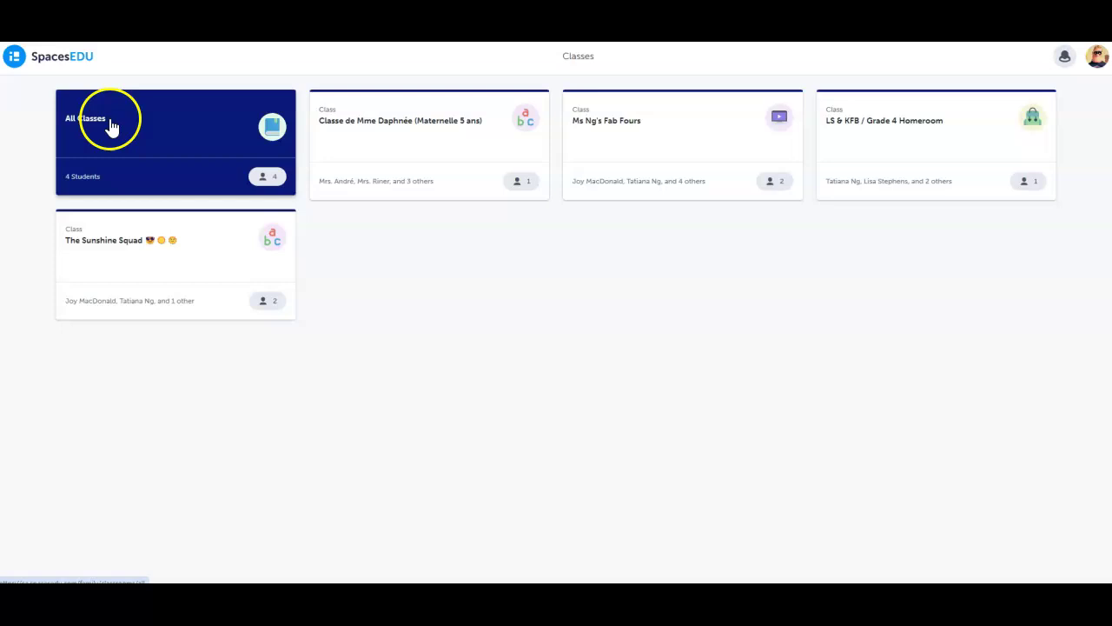
pyautogui.scroll(-4, 174, 231)
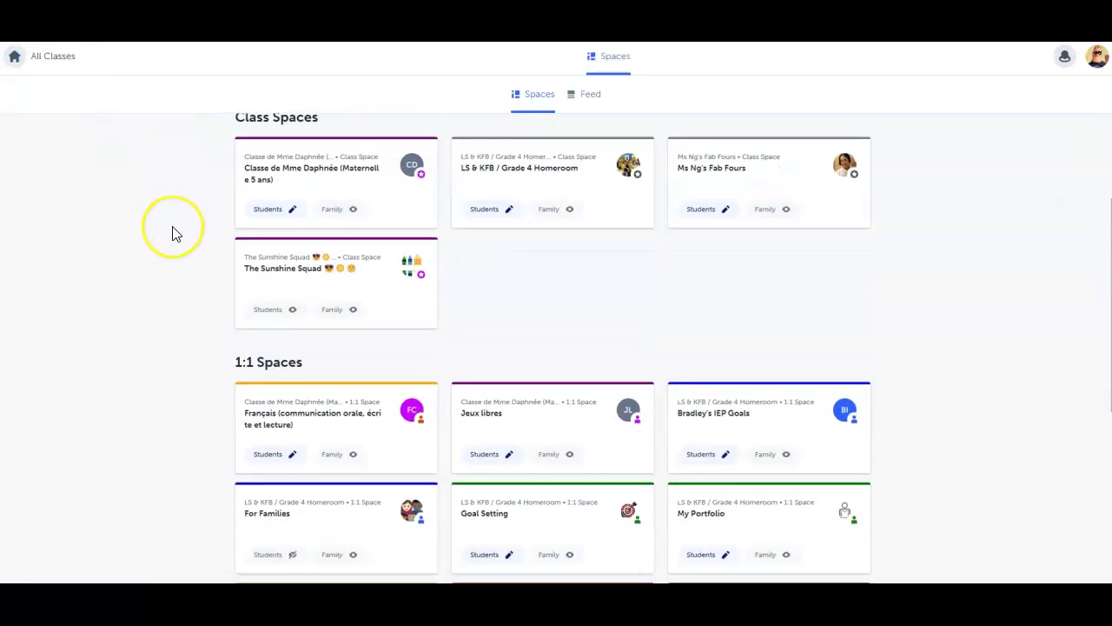
pyautogui.scroll(-2, 173, 233)
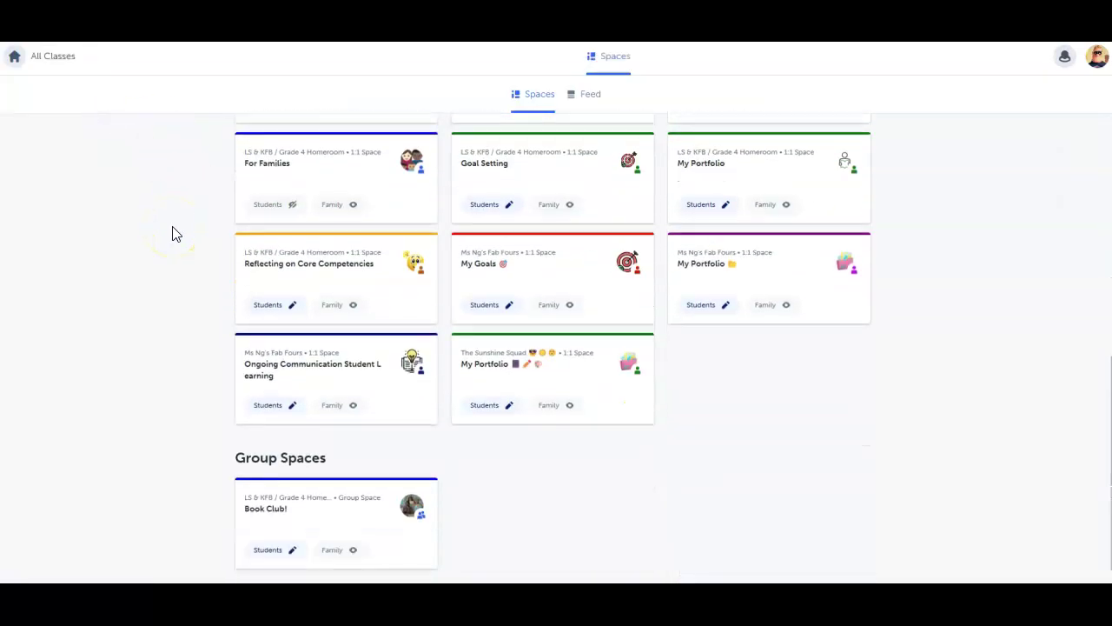
pyautogui.scroll(6, 174, 233)
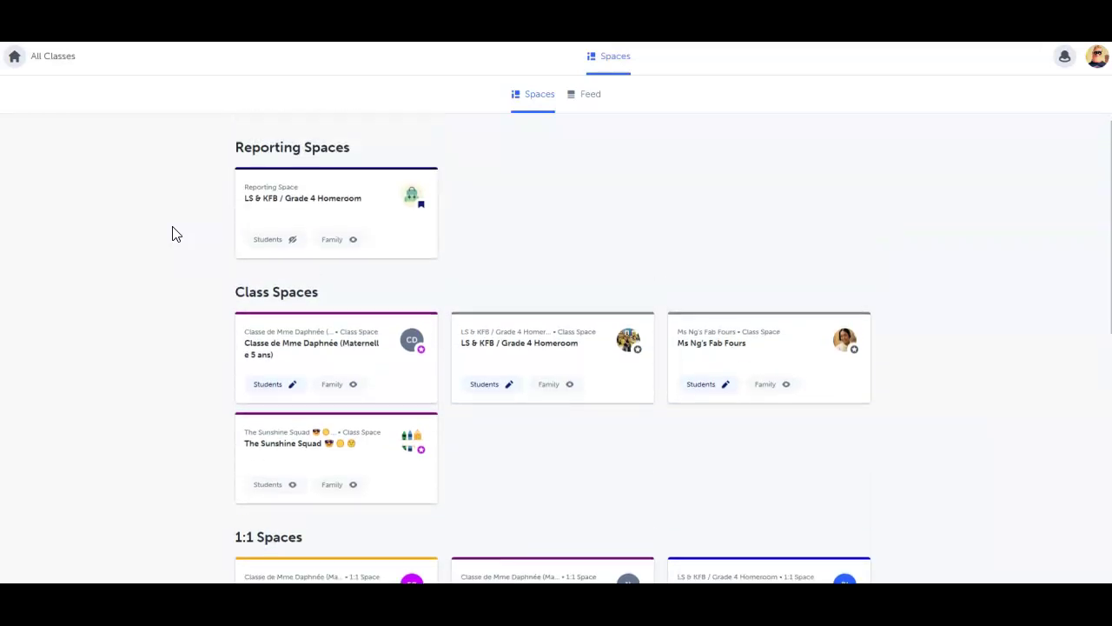
pyautogui.click(12, 59)
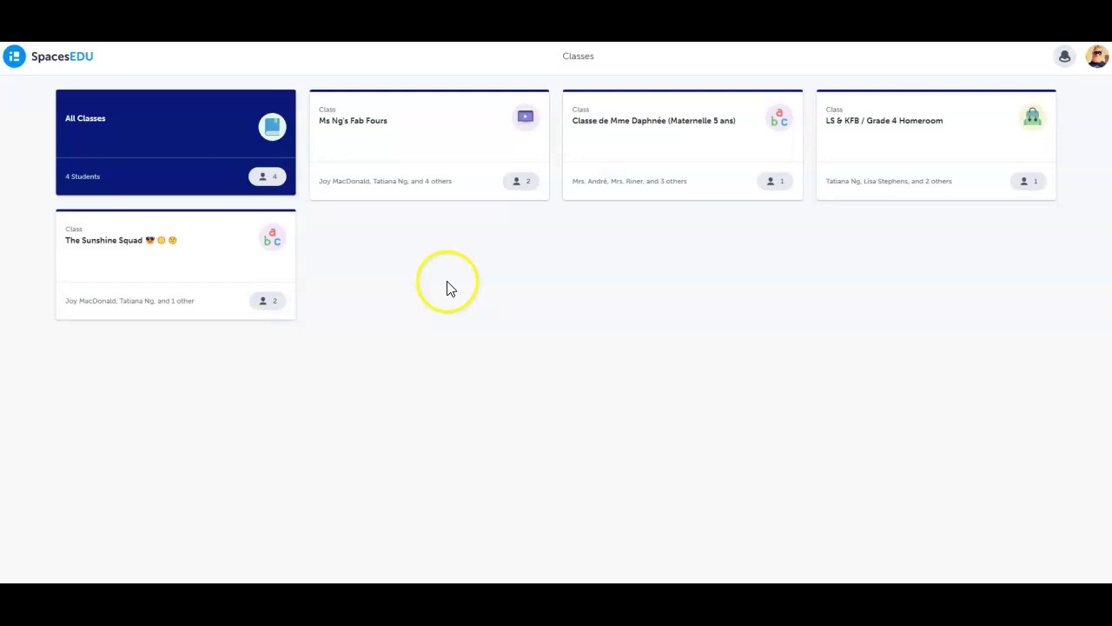
pyautogui.click(426, 150)
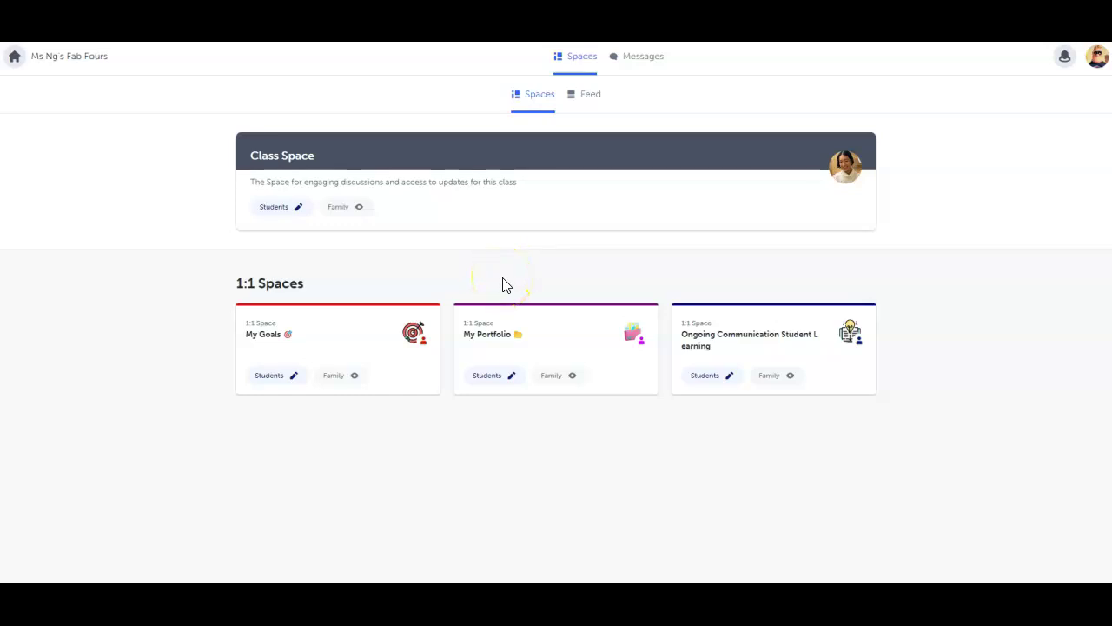
pyautogui.click(370, 345)
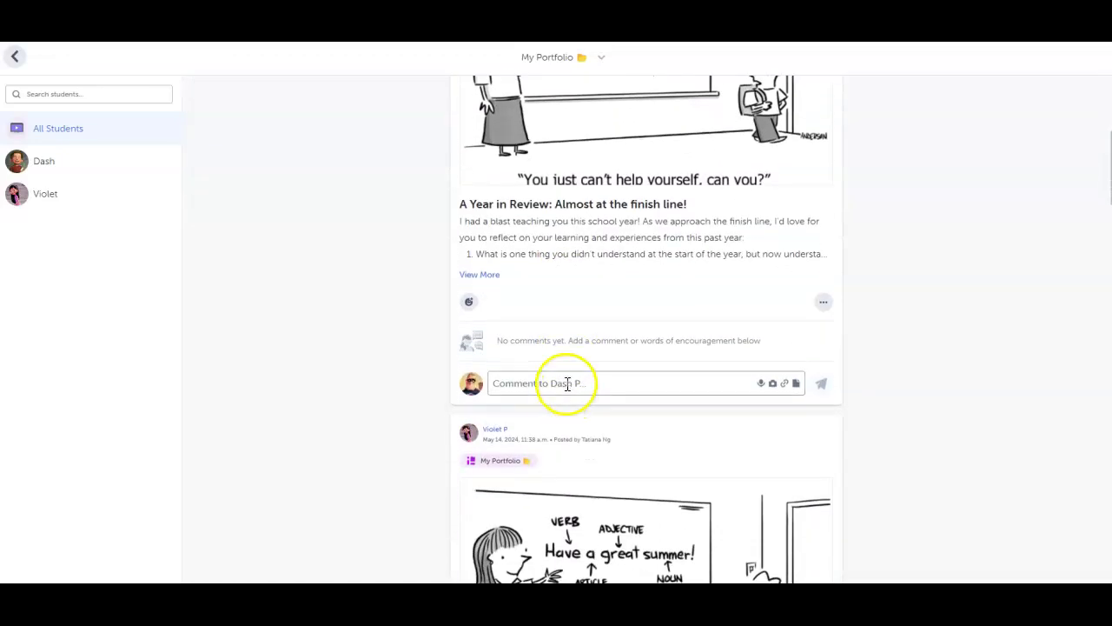
pyautogui.click(521, 382)
pyautogui.click(475, 308)
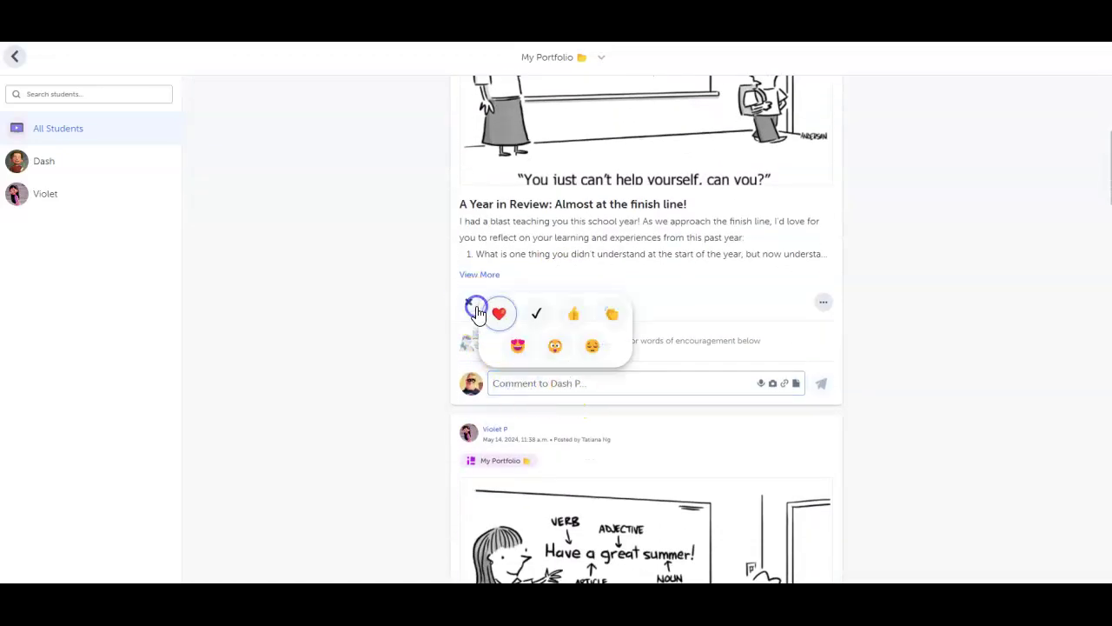
pyautogui.click(427, 333)
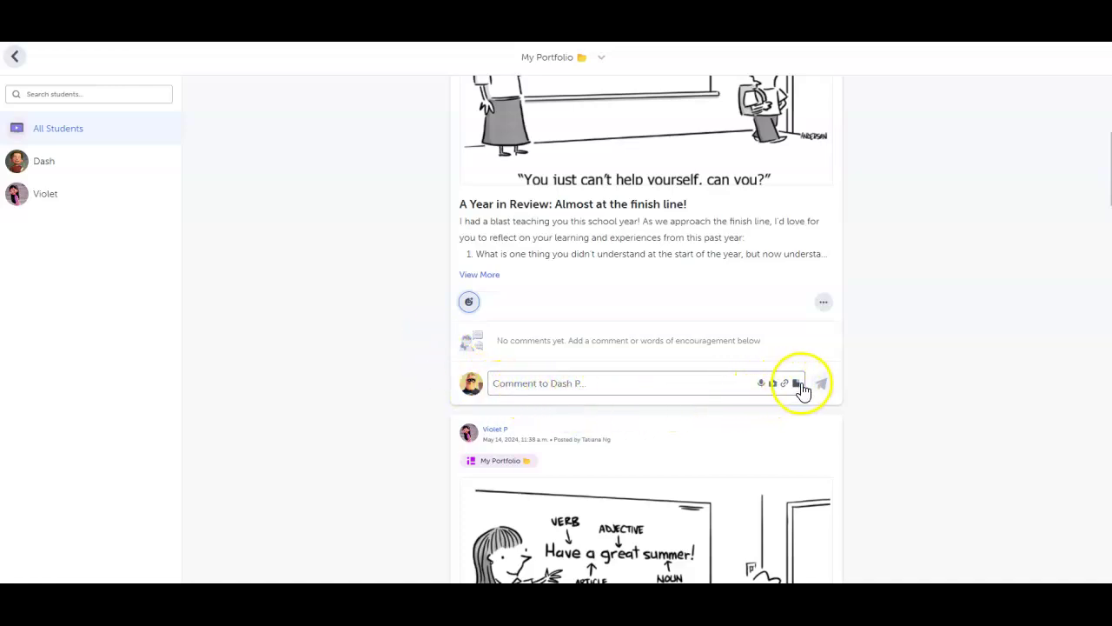
pyautogui.scroll(-10, 658, 350)
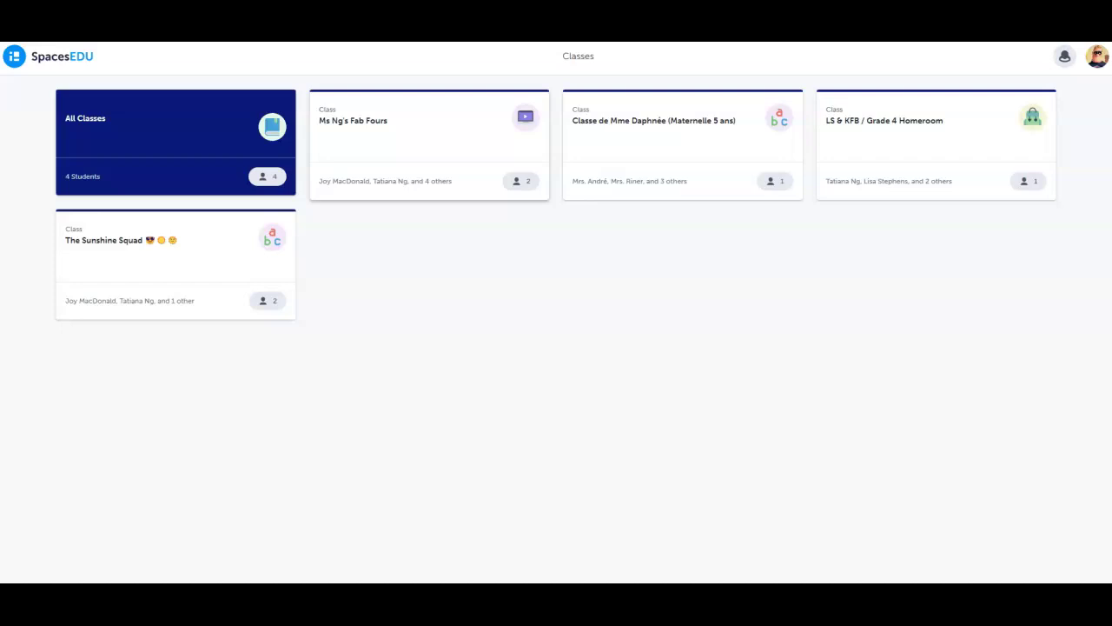
# - Read the Family channel in Fab Fours' Messages so its unread count clears
pyautogui.click(417, 171)
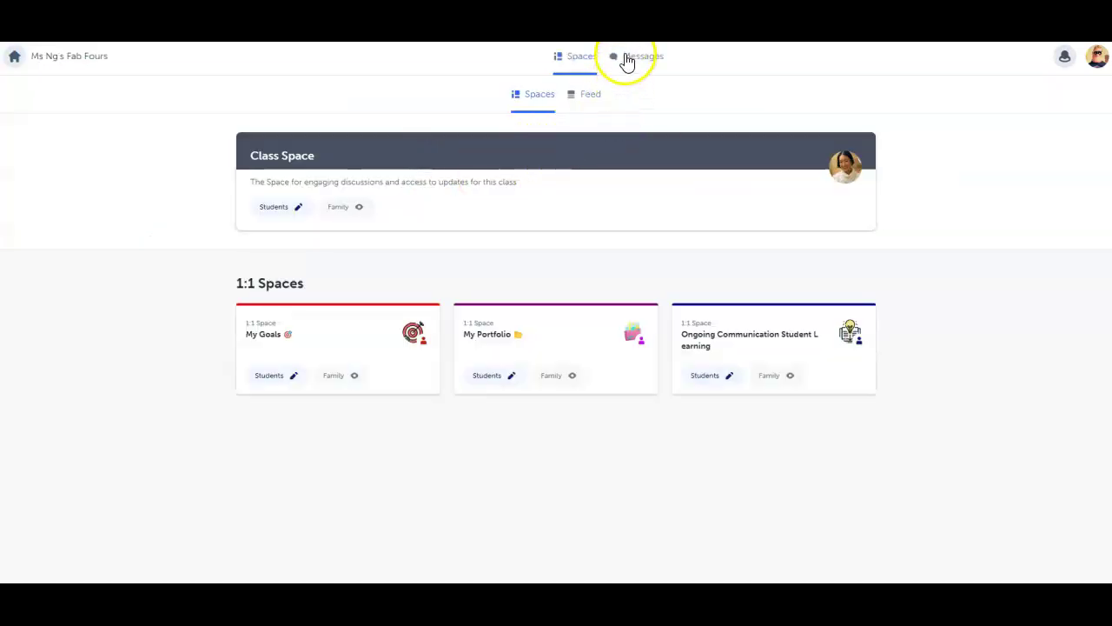
pyautogui.click(641, 58)
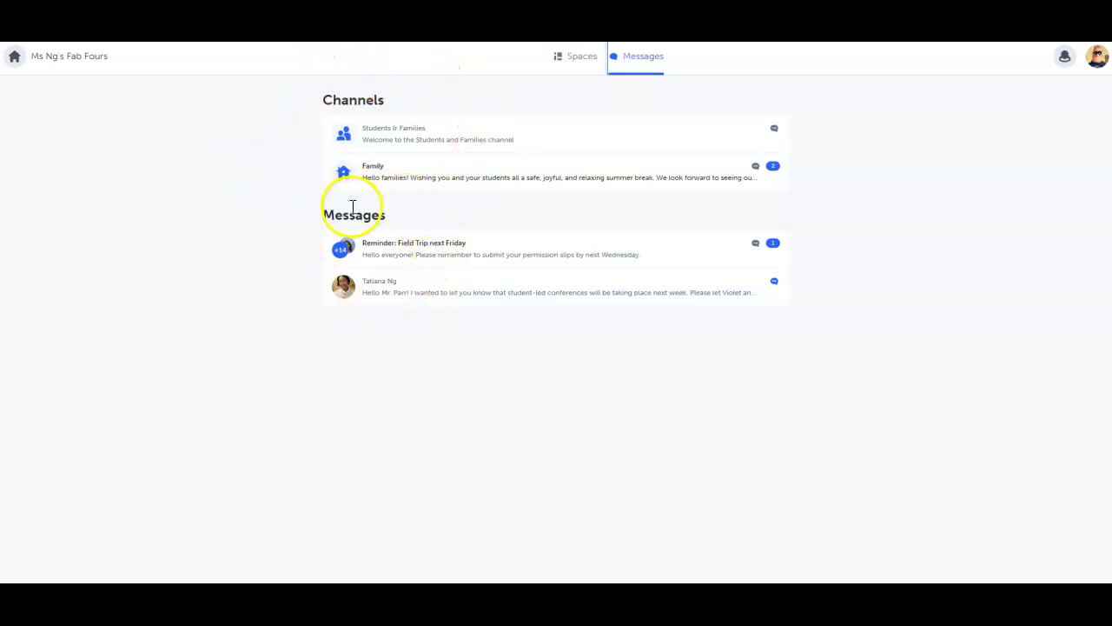
pyautogui.click(393, 180)
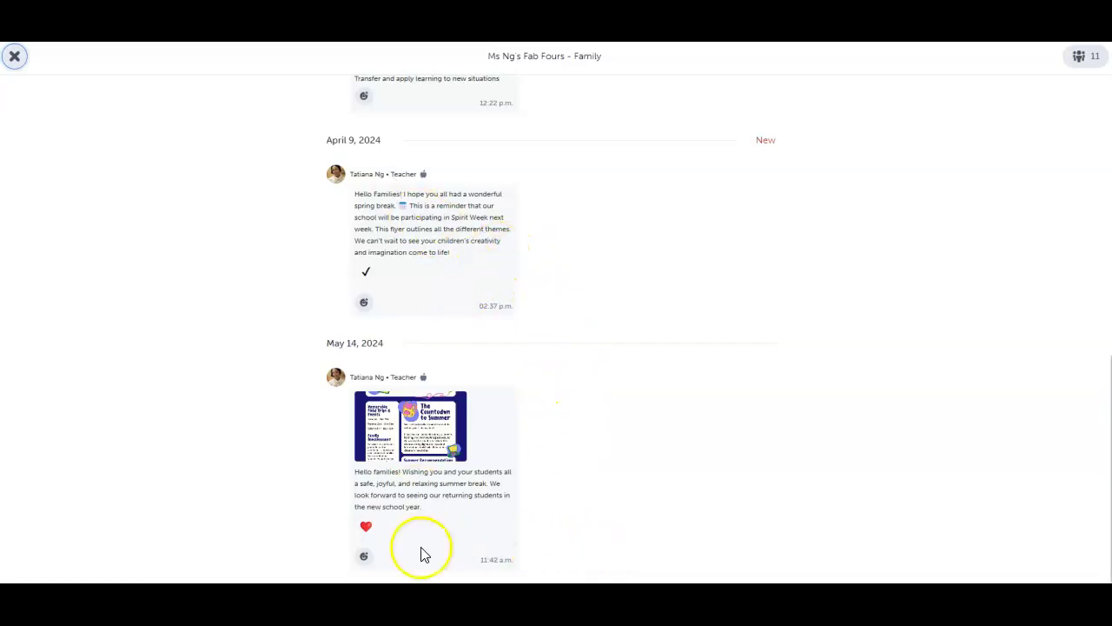
pyautogui.click(15, 57)
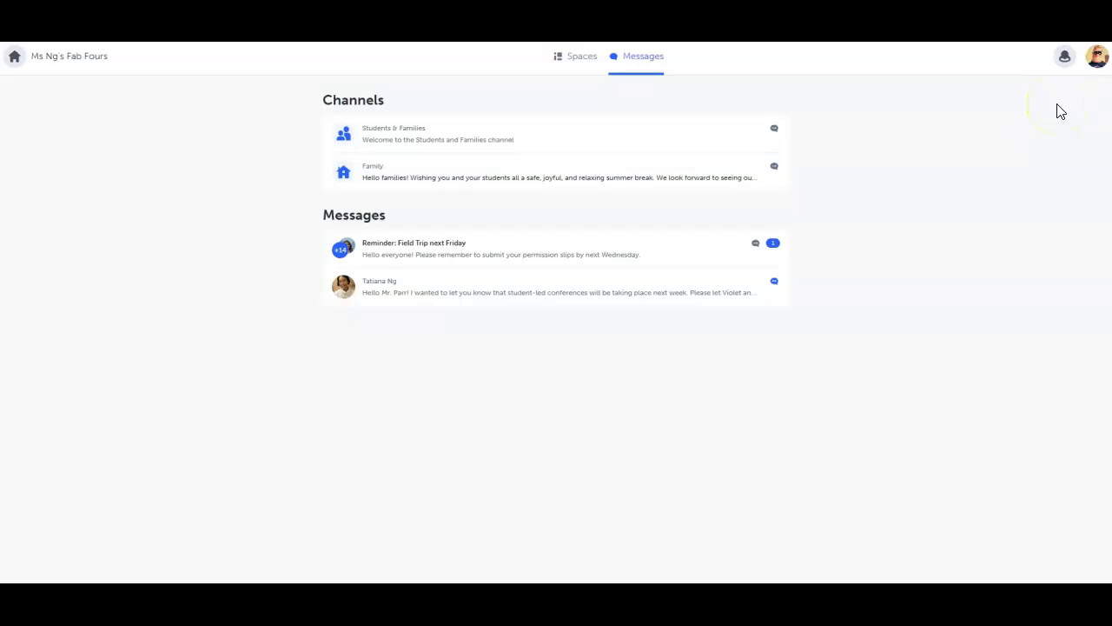
# - Mark the Jul 12 notification as read and show the Account tab in settings
pyautogui.click(1065, 61)
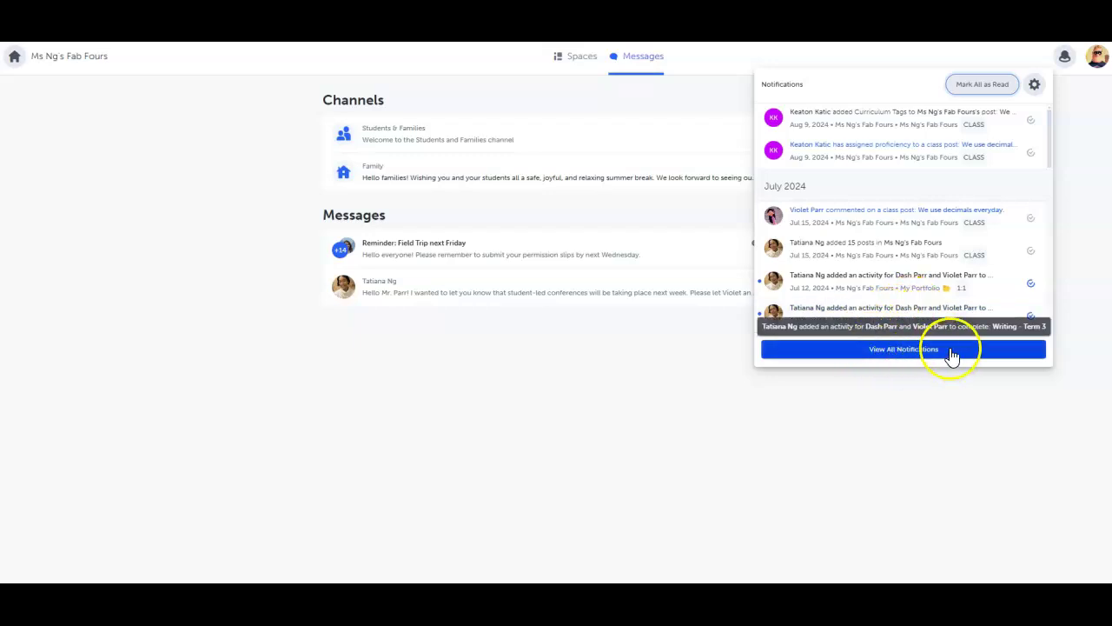
pyautogui.click(1032, 284)
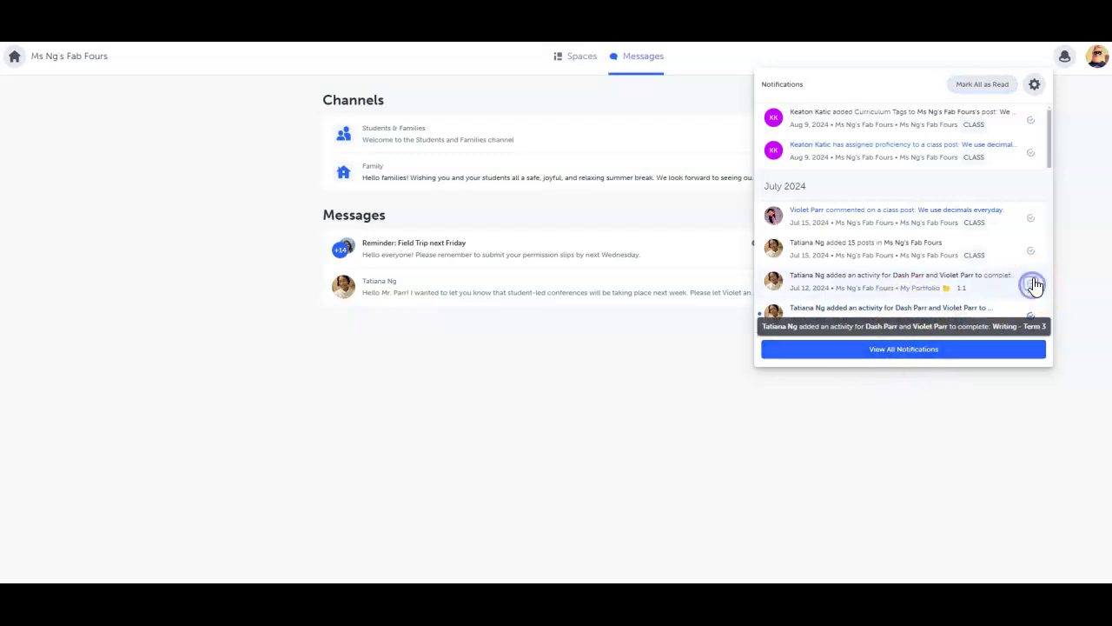
pyautogui.click(1036, 85)
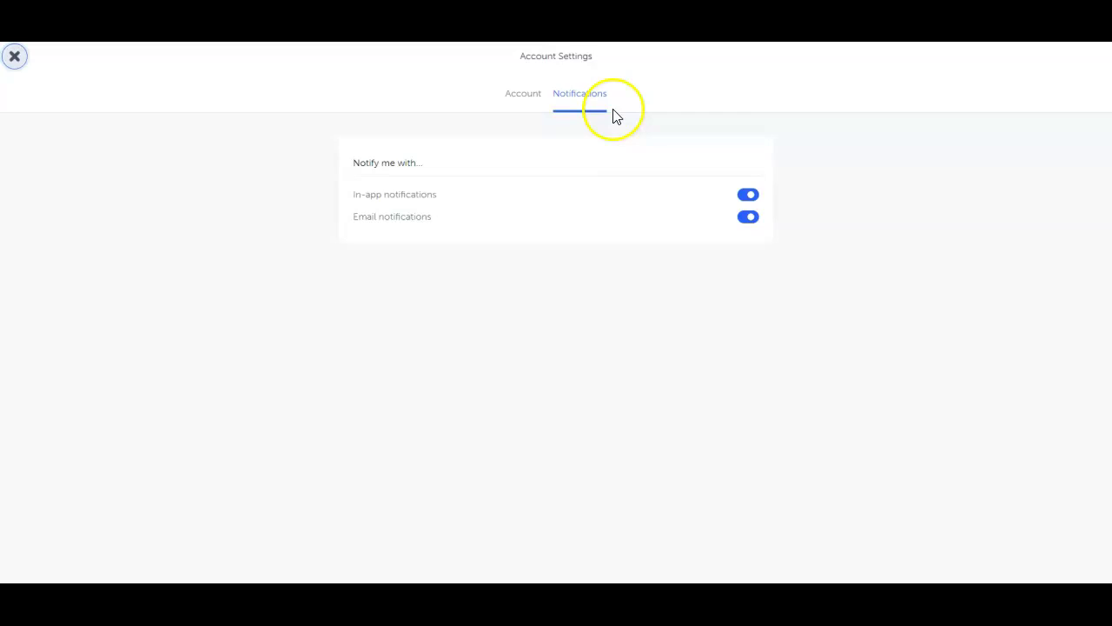
pyautogui.click(529, 101)
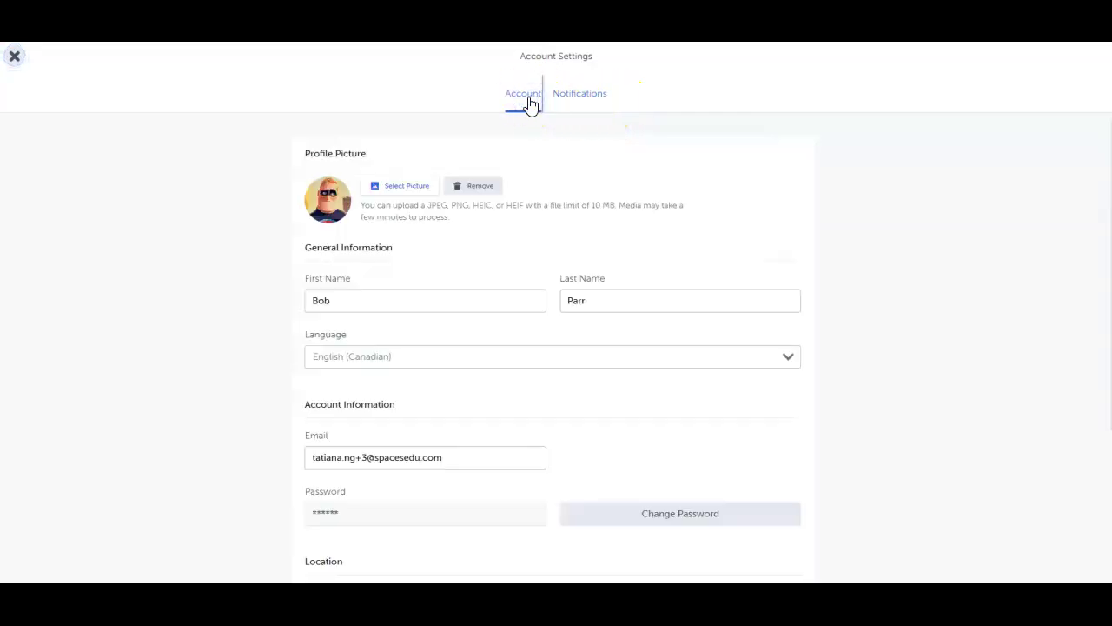